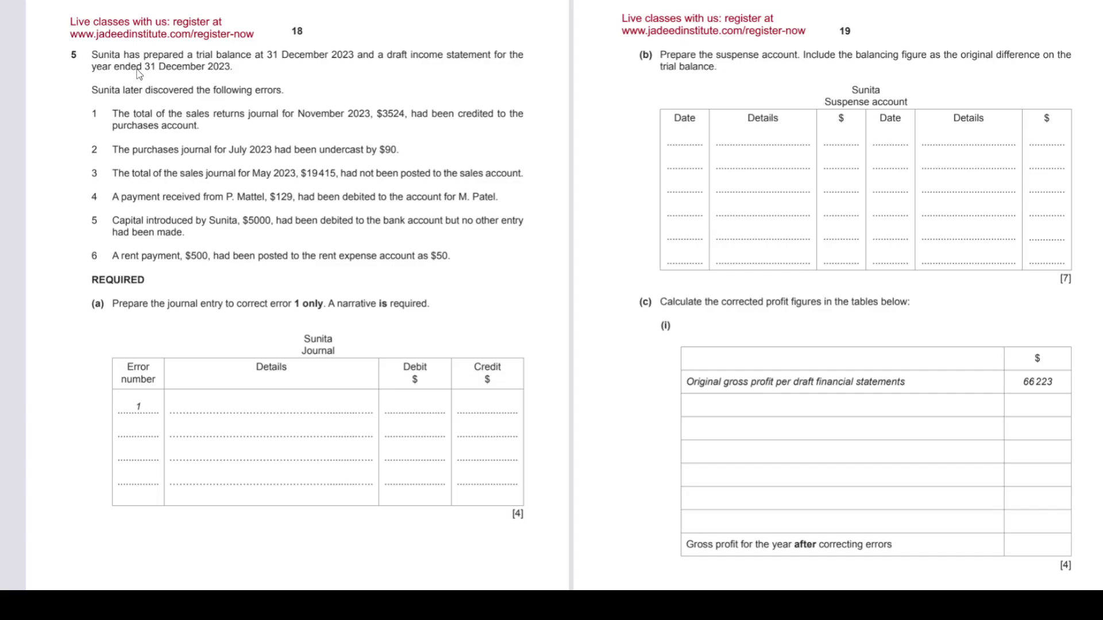
- Underline 31 December 2023, 'draft income statement', the year-end date, 'discovered the following' and $3524
{"action": "key", "text": "Left"}
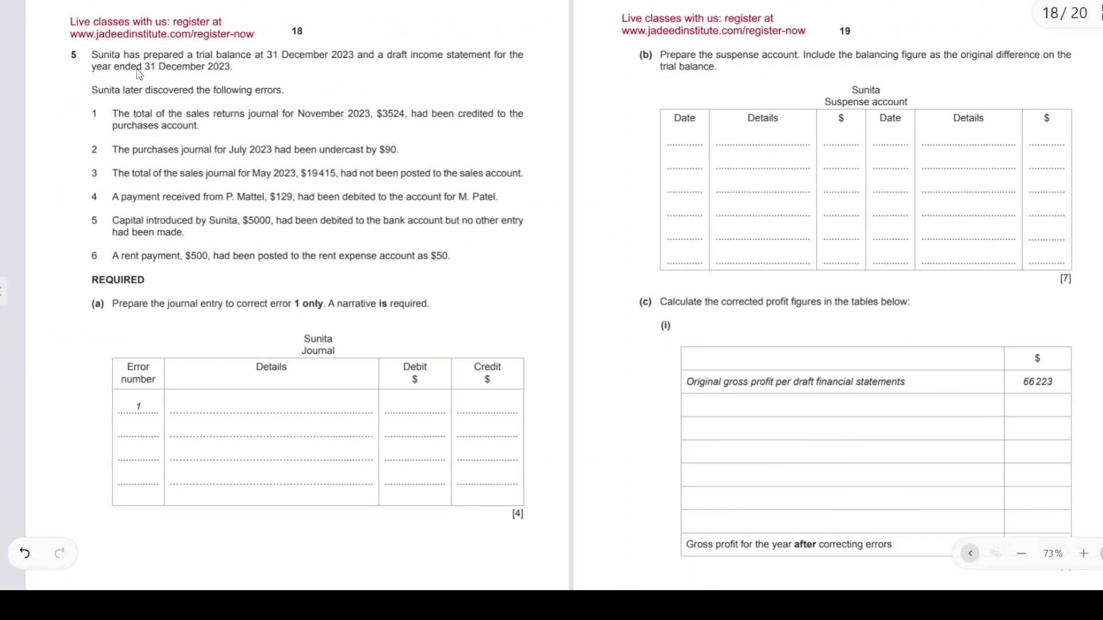
{"action": "scroll", "coordinate": [139, 75], "scroll_direction": "up", "scroll_amount": 4}
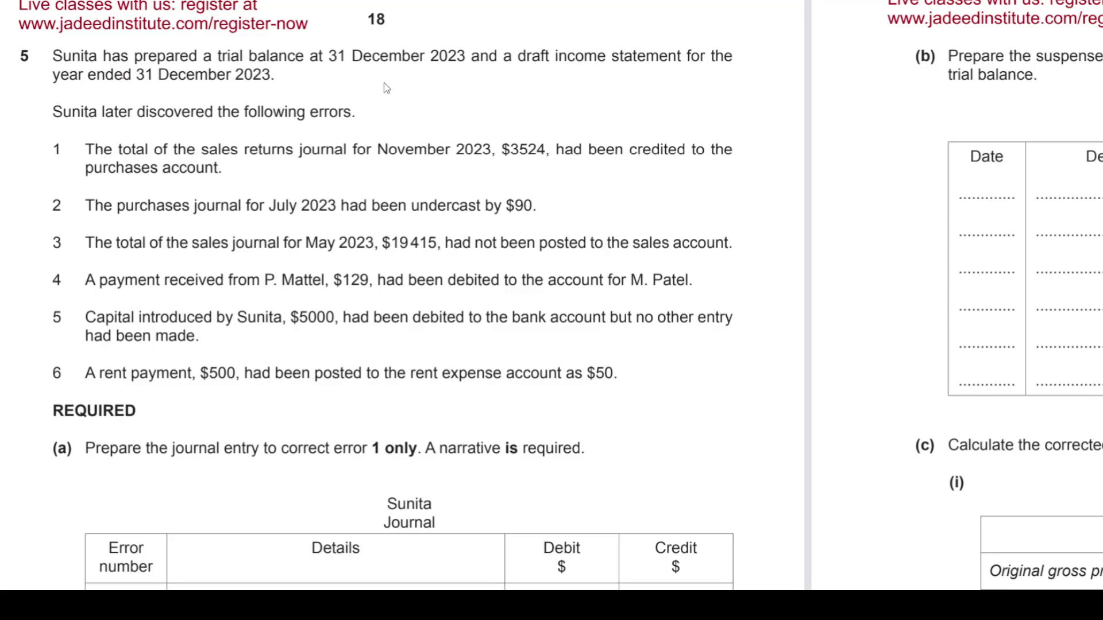
{"action": "left_click_drag", "start_coordinate": [343, 70], "coordinate": [457, 70]}
{"action": "left_click_drag", "start_coordinate": [523, 66], "coordinate": [658, 68]}
{"action": "left_click_drag", "start_coordinate": [101, 90], "coordinate": [212, 86]}
{"action": "scroll", "coordinate": [213, 79], "scroll_direction": "down", "scroll_amount": 1}
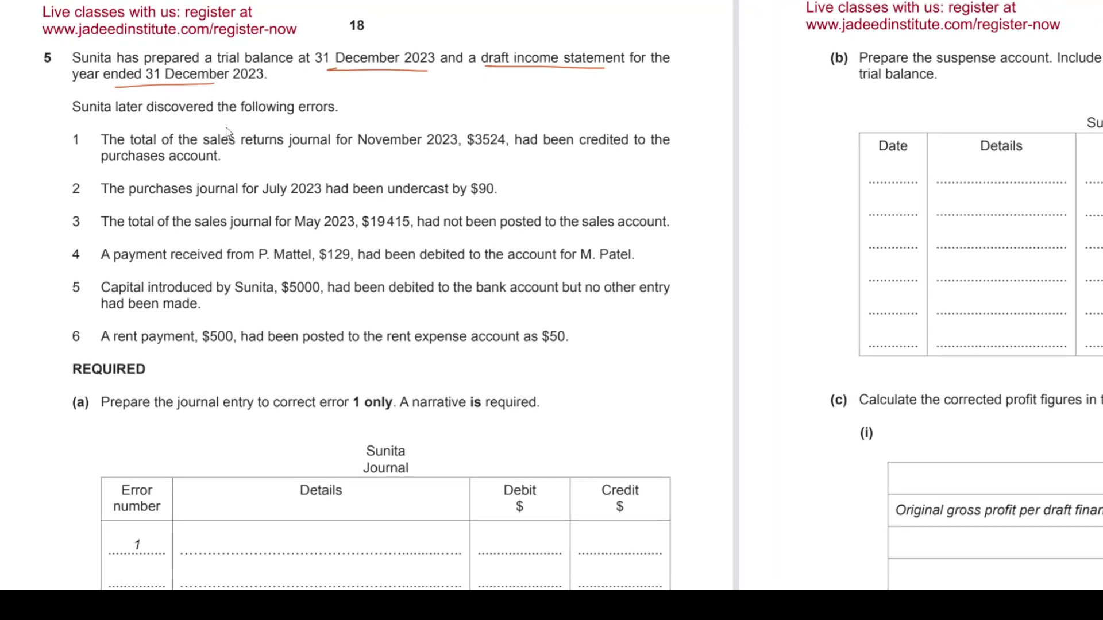
{"action": "left_click_drag", "start_coordinate": [188, 120], "coordinate": [282, 119]}
{"action": "scroll", "coordinate": [284, 107], "scroll_direction": "right", "scroll_amount": 5}
{"action": "scroll", "coordinate": [284, 107], "scroll_direction": "left", "scroll_amount": 5}
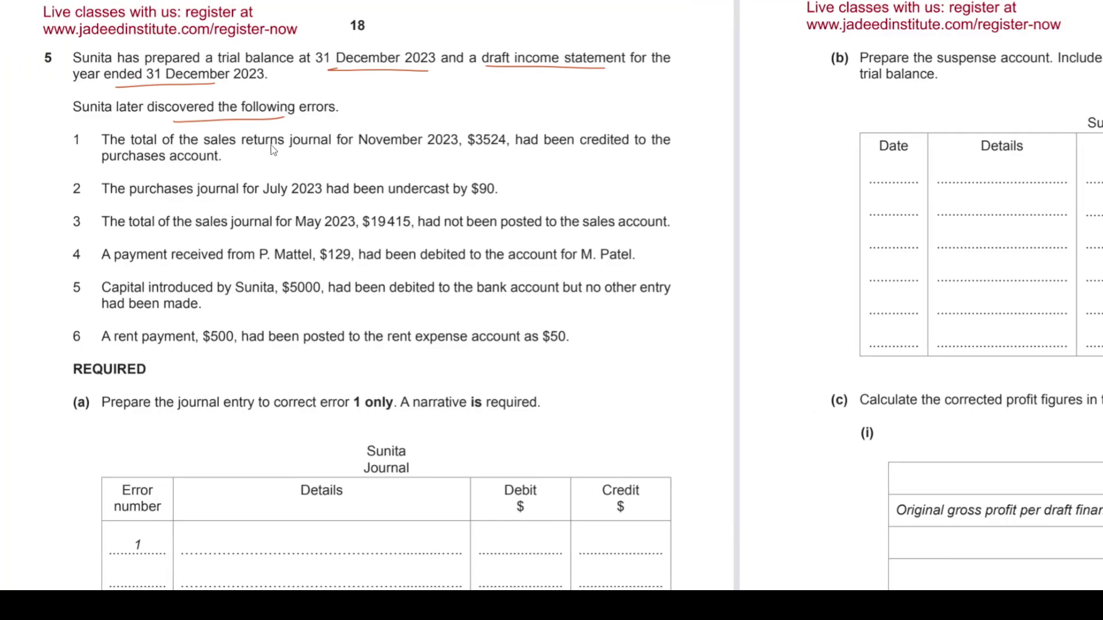
{"action": "left_click_drag", "start_coordinate": [467, 149], "coordinate": [506, 149]}
- Write 'dr' beside purchases and above returns in error 1
{"action": "left_click_drag", "start_coordinate": [154, 173], "coordinate": [167, 168]}
{"action": "left_click_drag", "start_coordinate": [267, 129], "coordinate": [270, 125]}
{"action": "left_click_drag", "start_coordinate": [272, 132], "coordinate": [285, 128]}
- Underline returns, circle error 1's cr suspense note, and annotate error 2's $90 with dr and cr sus
{"action": "left_click_drag", "start_coordinate": [252, 136], "coordinate": [282, 130]}
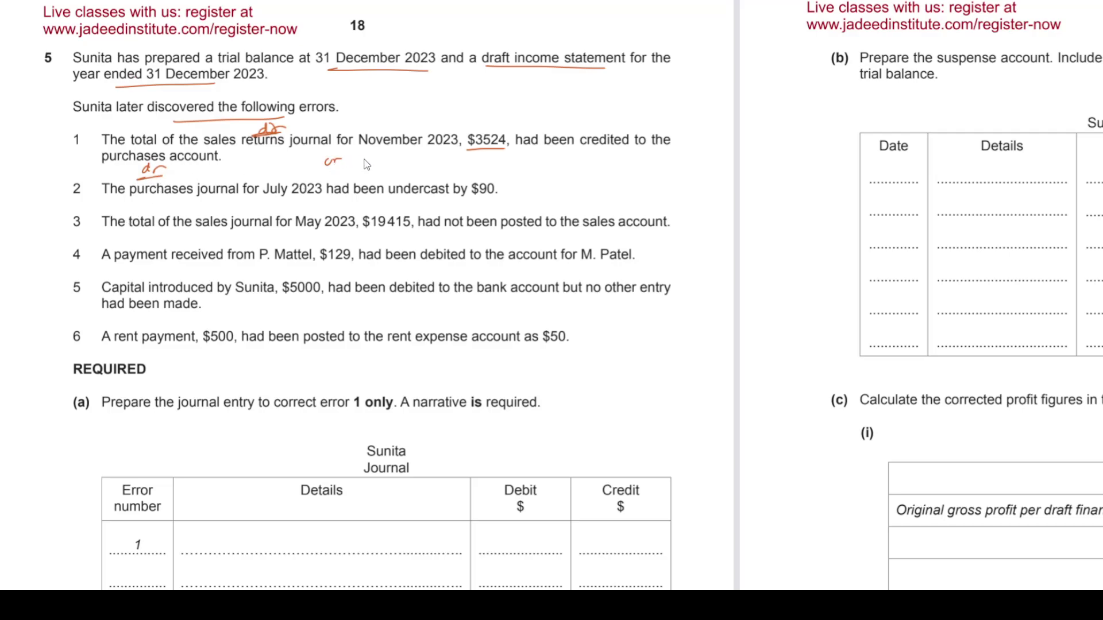
{"action": "mouse_move", "coordinate": [355, 158]}
{"action": "left_mouse_down"}
{"action": "mouse_move", "coordinate": [380, 161]}
{"action": "mouse_move", "coordinate": [322, 172]}
{"action": "mouse_move", "coordinate": [373, 151]}
{"action": "left_mouse_up"}
{"action": "left_click_drag", "start_coordinate": [396, 199], "coordinate": [487, 197]}
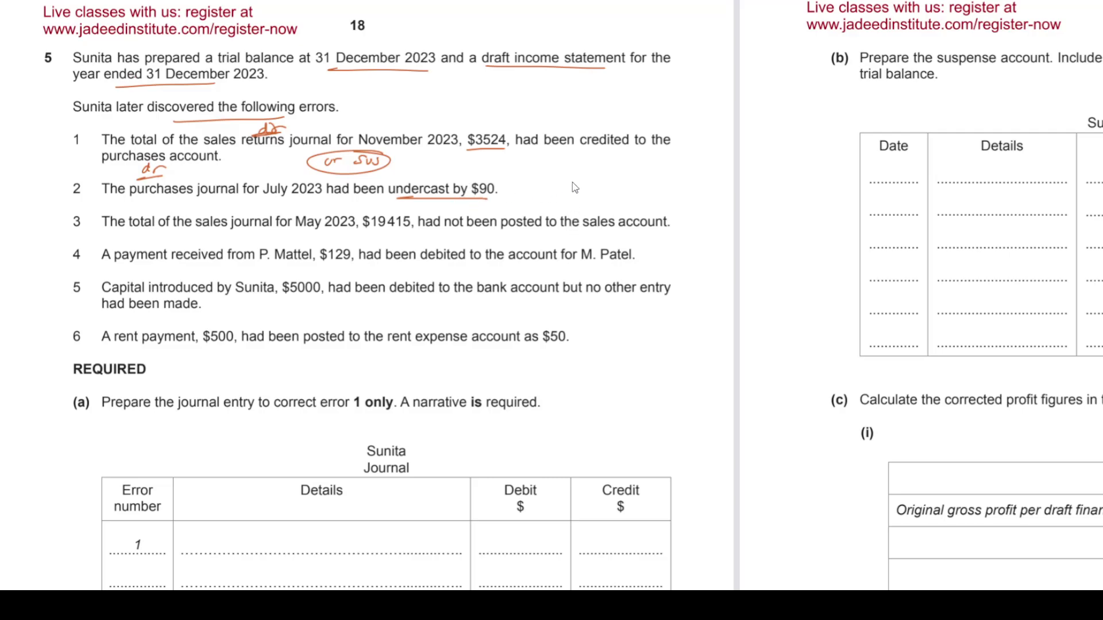
{"action": "mouse_move", "coordinate": [163, 202]}
{"action": "left_mouse_down"}
{"action": "mouse_move", "coordinate": [178, 208]}
{"action": "mouse_move", "coordinate": [185, 197]}
{"action": "left_mouse_up"}
{"action": "left_click_drag", "start_coordinate": [516, 194], "coordinate": [542, 197]}
{"action": "mouse_move", "coordinate": [549, 189]}
{"action": "left_mouse_down"}
{"action": "mouse_move", "coordinate": [556, 194]}
{"action": "mouse_move", "coordinate": [531, 208]}
{"action": "mouse_move", "coordinate": [556, 177]}
{"action": "left_mouse_up"}
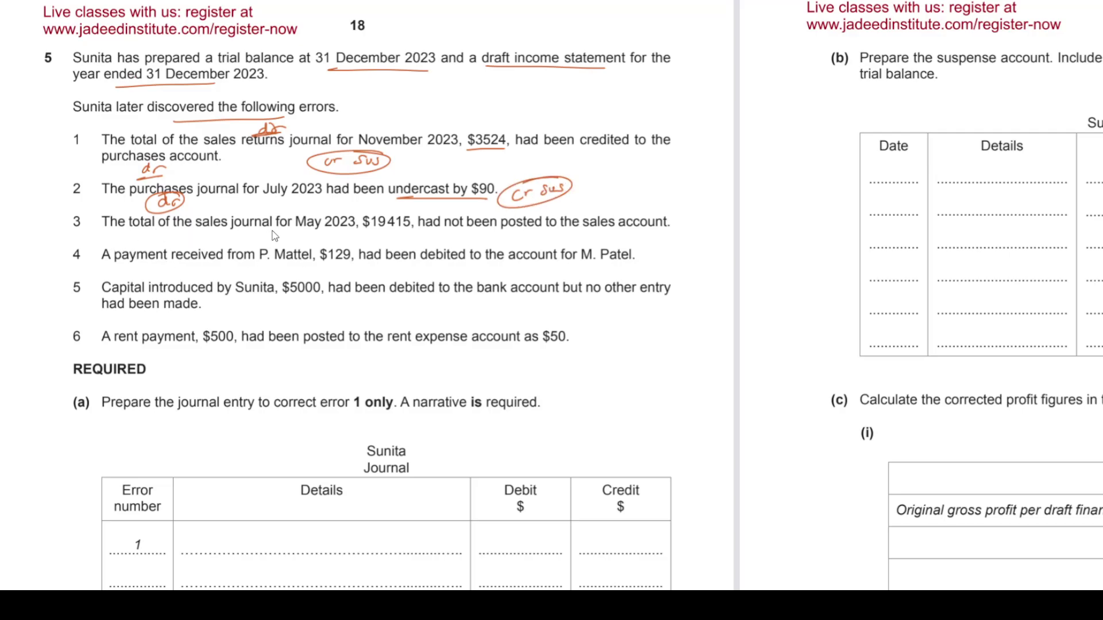
- Underline $19415 and sales account in error 3 and note a credit above sales
{"action": "left_click_drag", "start_coordinate": [365, 229], "coordinate": [397, 228]}
{"action": "left_click_drag", "start_coordinate": [592, 229], "coordinate": [666, 228]}
{"action": "mouse_move", "coordinate": [643, 205]}
{"action": "left_mouse_down"}
{"action": "mouse_move", "coordinate": [690, 239]}
{"action": "mouse_move", "coordinate": [707, 229]}
{"action": "left_mouse_up"}
- Circle error 3's dr sus note and mark error 4's accounts as credits with a circled dr sus
{"action": "mouse_move", "coordinate": [712, 218]}
{"action": "left_mouse_down"}
{"action": "mouse_move", "coordinate": [715, 230]}
{"action": "mouse_move", "coordinate": [718, 216]}
{"action": "left_mouse_up"}
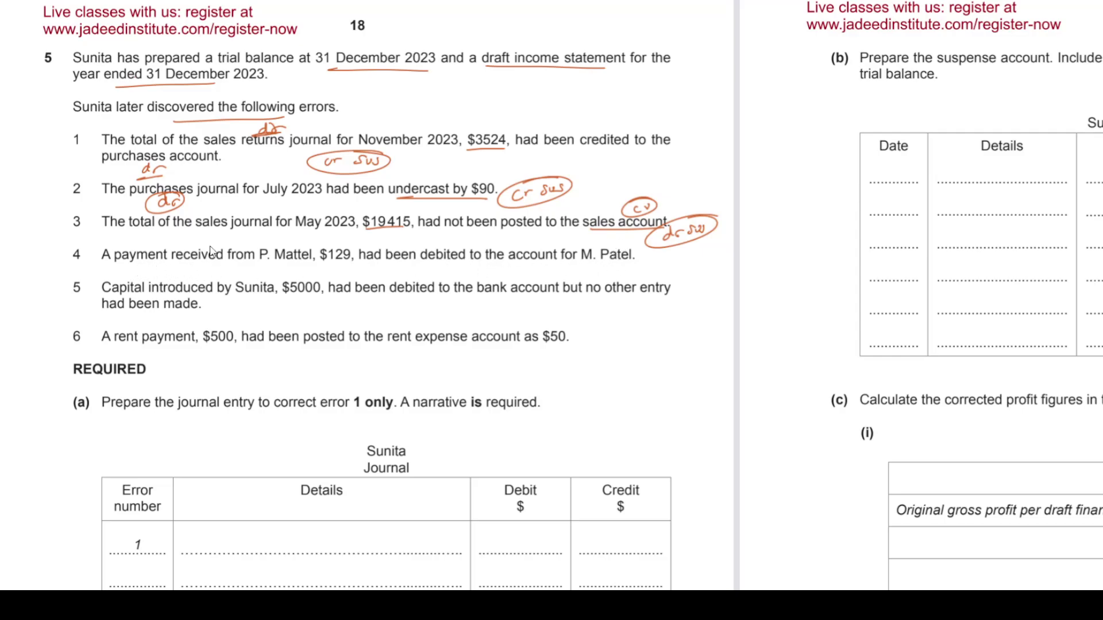
{"action": "mouse_move", "coordinate": [270, 267]}
{"action": "left_mouse_down"}
{"action": "mouse_move", "coordinate": [289, 260]}
{"action": "mouse_move", "coordinate": [267, 274]}
{"action": "left_mouse_up"}
{"action": "left_click_drag", "start_coordinate": [586, 266], "coordinate": [601, 268]}
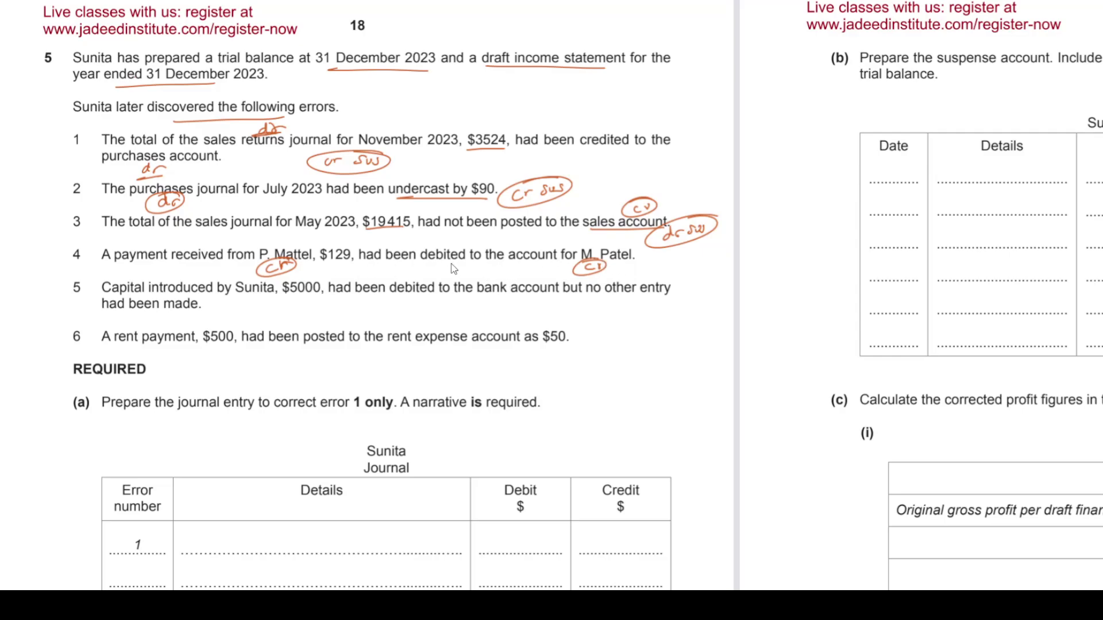
{"action": "left_click_drag", "start_coordinate": [425, 262], "coordinate": [458, 262]}
{"action": "mouse_move", "coordinate": [661, 273]}
{"action": "left_mouse_down"}
{"action": "mouse_move", "coordinate": [675, 267]}
{"action": "mouse_move", "coordinate": [623, 281]}
{"action": "mouse_move", "coordinate": [661, 256]}
{"action": "left_mouse_up"}
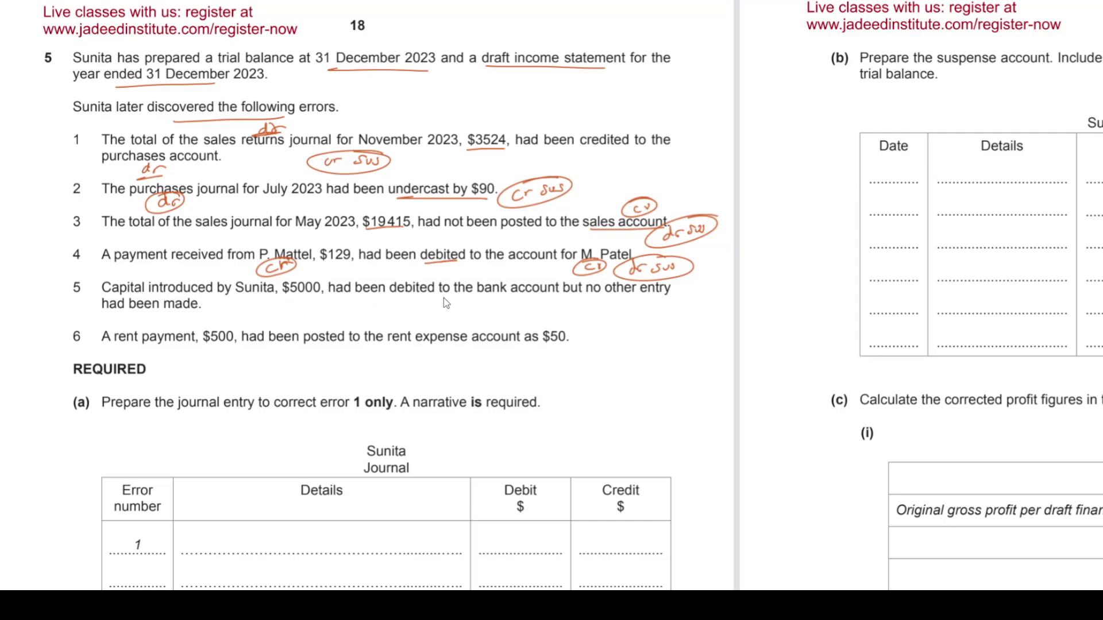
- Underline 'to the bank account' in error 5, add dr sus and underline $5000
{"action": "left_click_drag", "start_coordinate": [412, 299], "coordinate": [540, 289]}
{"action": "left_click_drag", "start_coordinate": [475, 306], "coordinate": [507, 297]}
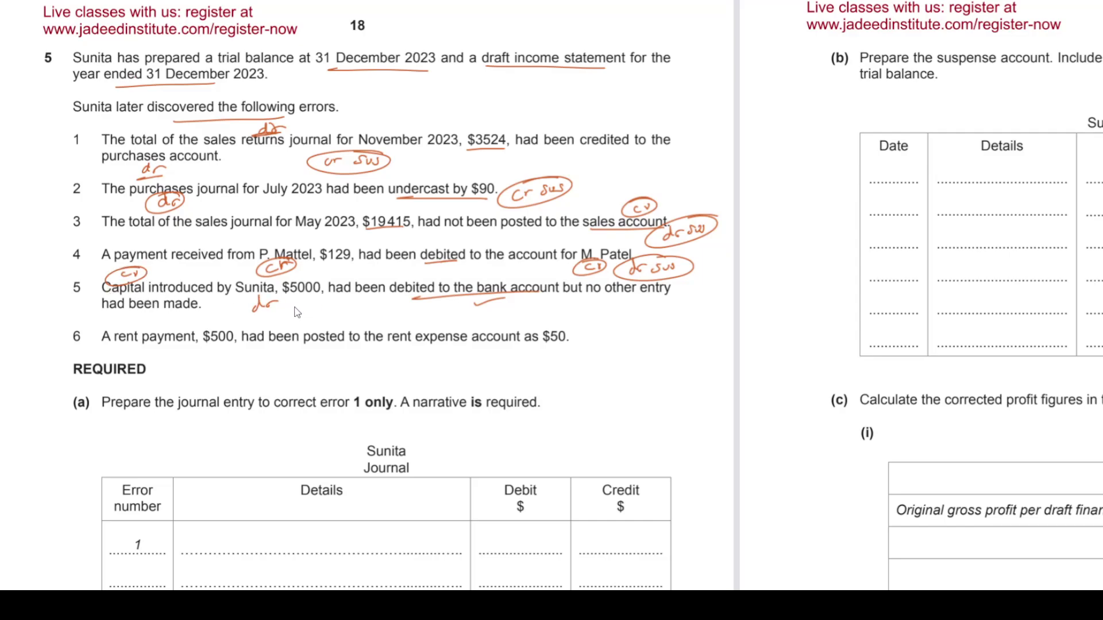
{"action": "mouse_move", "coordinate": [298, 303]}
{"action": "left_mouse_down"}
{"action": "mouse_move", "coordinate": [295, 313]}
{"action": "mouse_move", "coordinate": [319, 309]}
{"action": "mouse_move", "coordinate": [281, 296]}
{"action": "mouse_move", "coordinate": [296, 329]}
{"action": "left_mouse_up"}
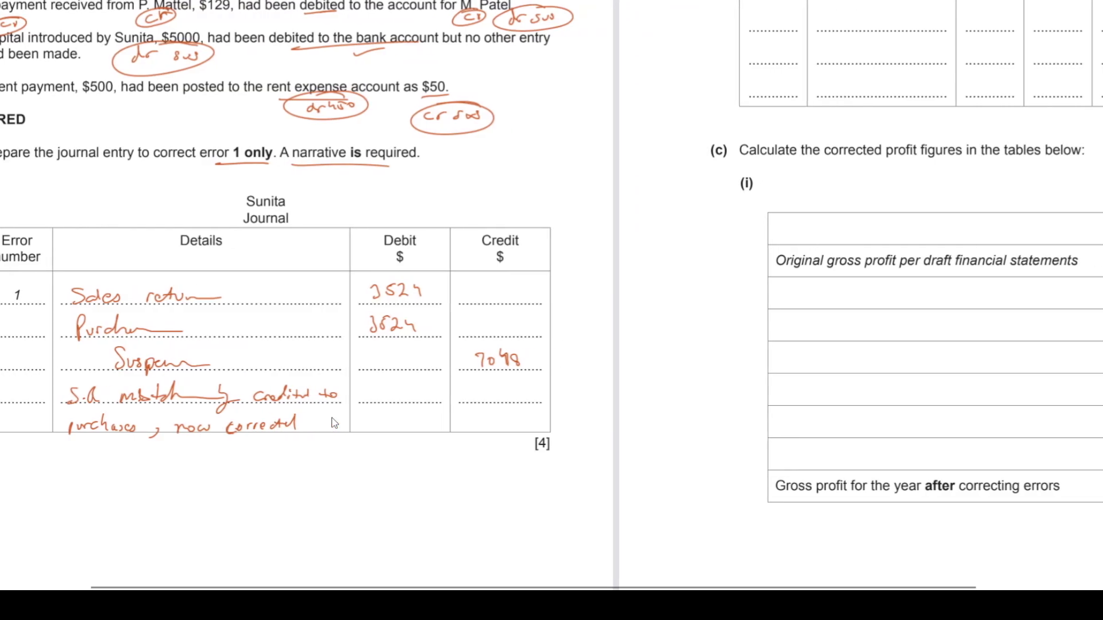
- Pen the first amount into the suspense account's credit column
{"action": "scroll", "coordinate": [332, 423], "scroll_direction": "up", "scroll_amount": 4}
{"action": "scroll", "coordinate": [331, 423], "scroll_direction": "down", "scroll_amount": 4}
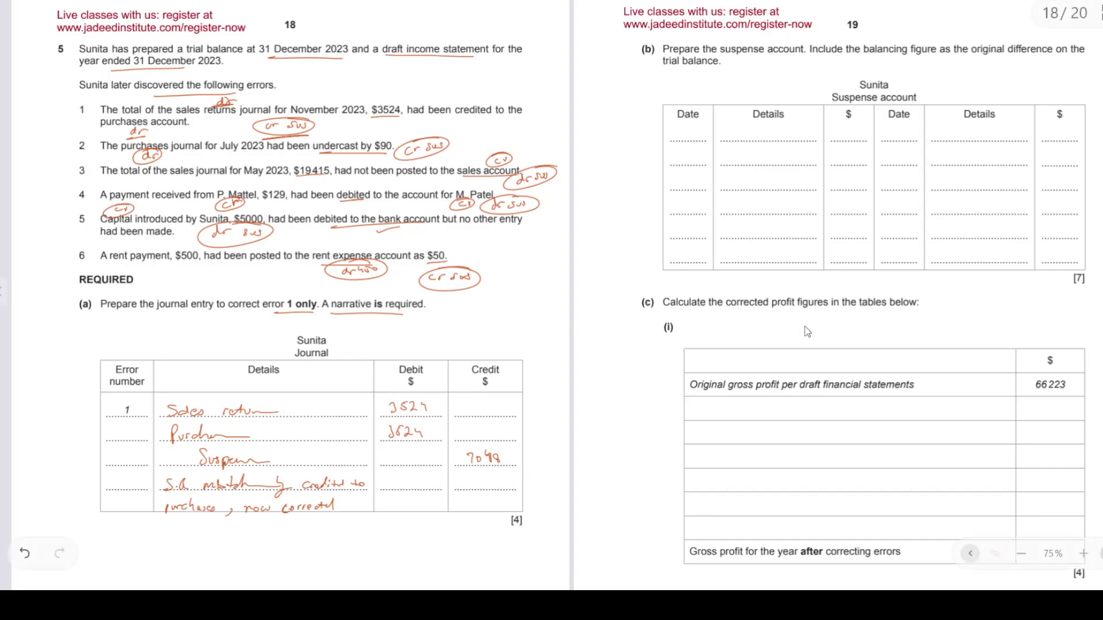
{"action": "mouse_move", "coordinate": [1043, 131]}
{"action": "left_mouse_down"}
{"action": "mouse_move", "coordinate": [1050, 142]}
{"action": "mouse_move", "coordinate": [1053, 134]}
{"action": "left_mouse_up"}
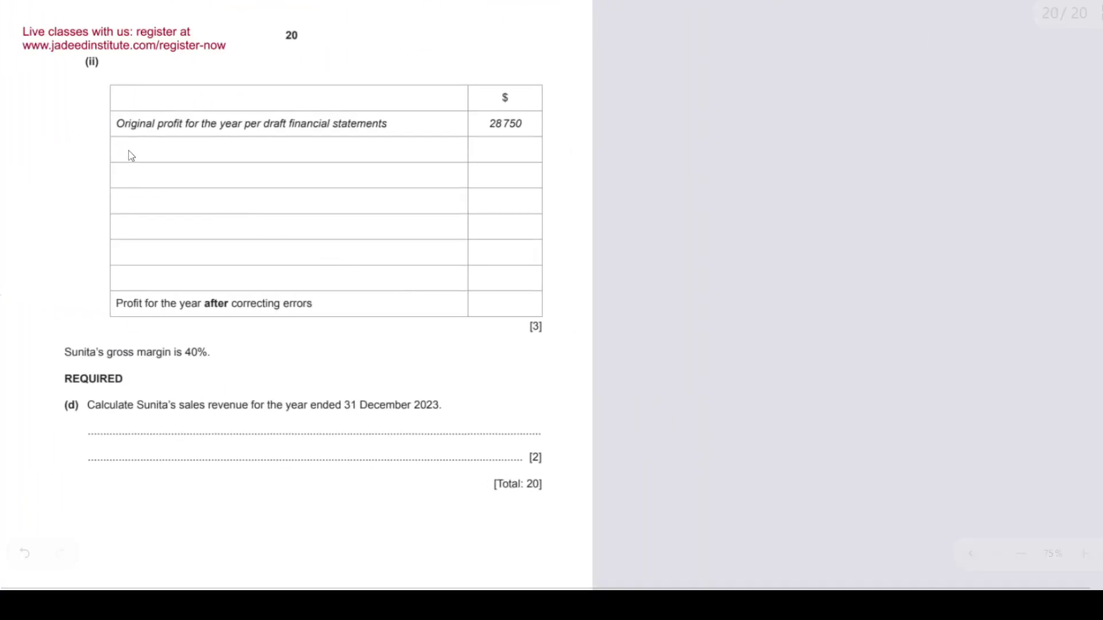
- Write the change-in-gross-profit row with the (78500 − 66223) working and 12277 in the $ column
{"action": "mouse_move", "coordinate": [132, 148]}
{"action": "left_mouse_down"}
{"action": "mouse_move", "coordinate": [134, 160]}
{"action": "mouse_move", "coordinate": [161, 169]}
{"action": "mouse_move", "coordinate": [301, 154]}
{"action": "left_mouse_up"}
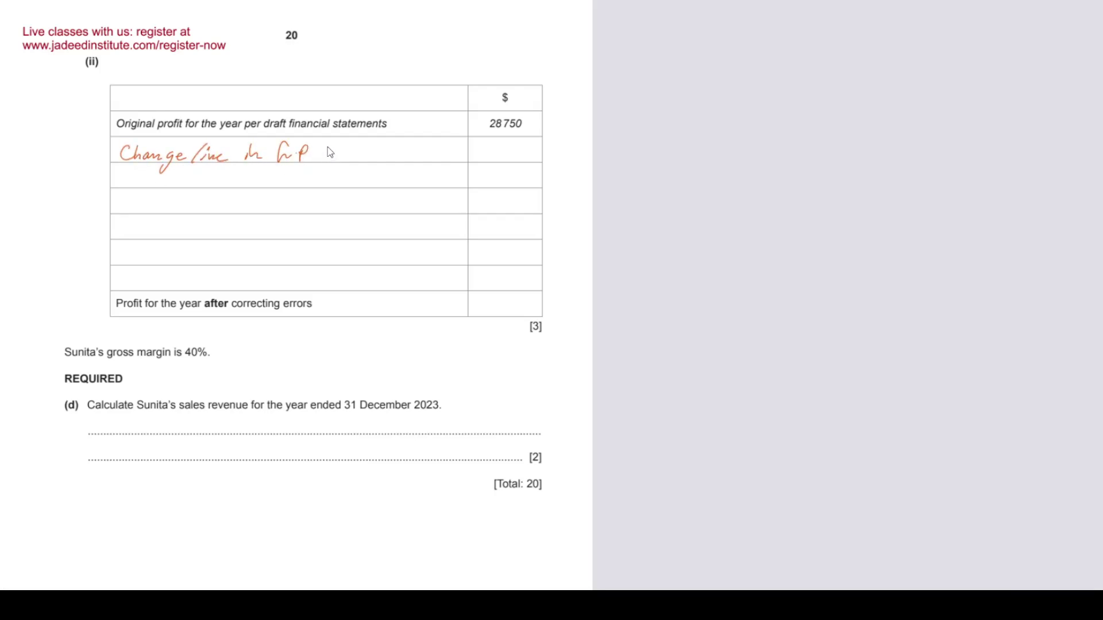
{"action": "scroll", "coordinate": [330, 152], "scroll_direction": "up", "scroll_amount": 10}
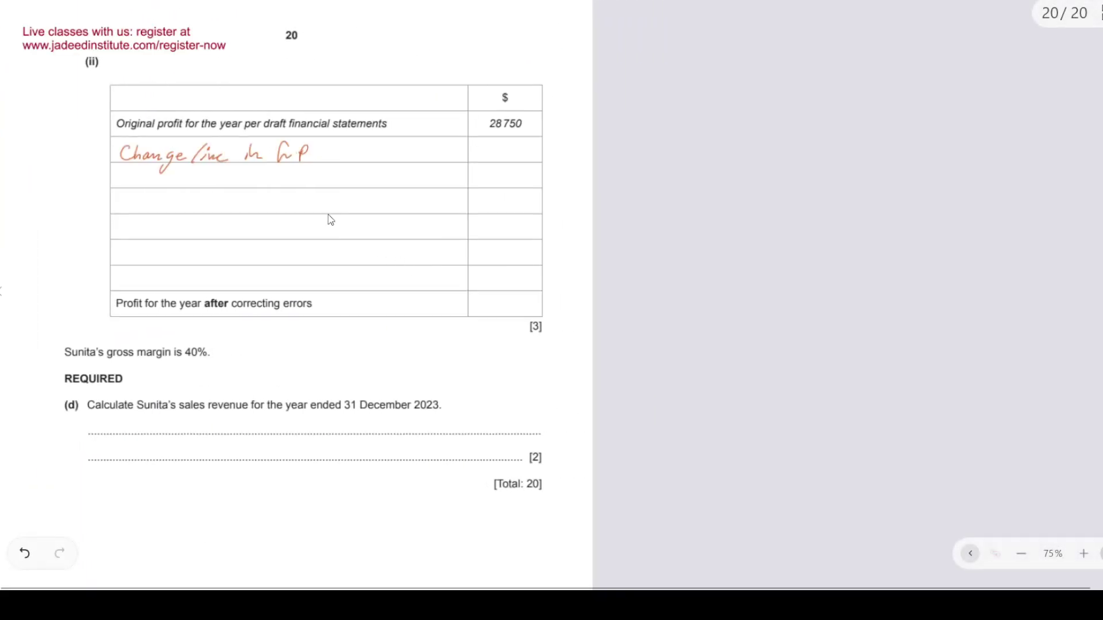
{"action": "mouse_move", "coordinate": [325, 143]}
{"action": "left_mouse_down"}
{"action": "mouse_move", "coordinate": [322, 162]}
{"action": "mouse_move", "coordinate": [375, 155]}
{"action": "left_mouse_up"}
{"action": "left_click_drag", "start_coordinate": [355, 158], "coordinate": [359, 166]}
{"action": "scroll", "coordinate": [359, 166], "scroll_direction": "up", "scroll_amount": 9}
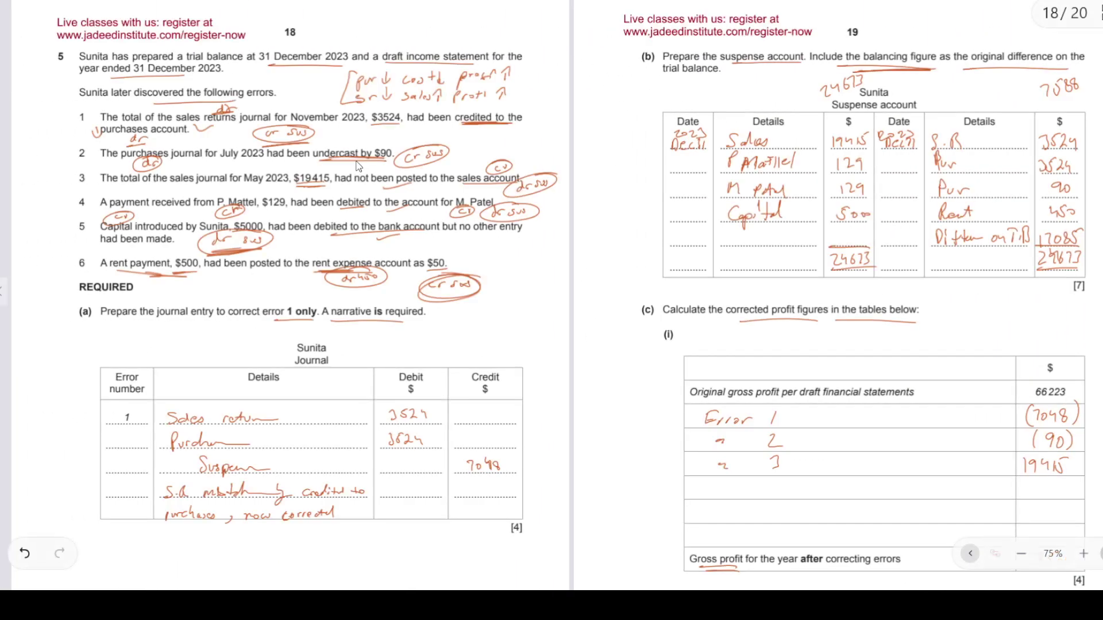
{"action": "scroll", "coordinate": [358, 166], "scroll_direction": "down", "scroll_amount": 9}
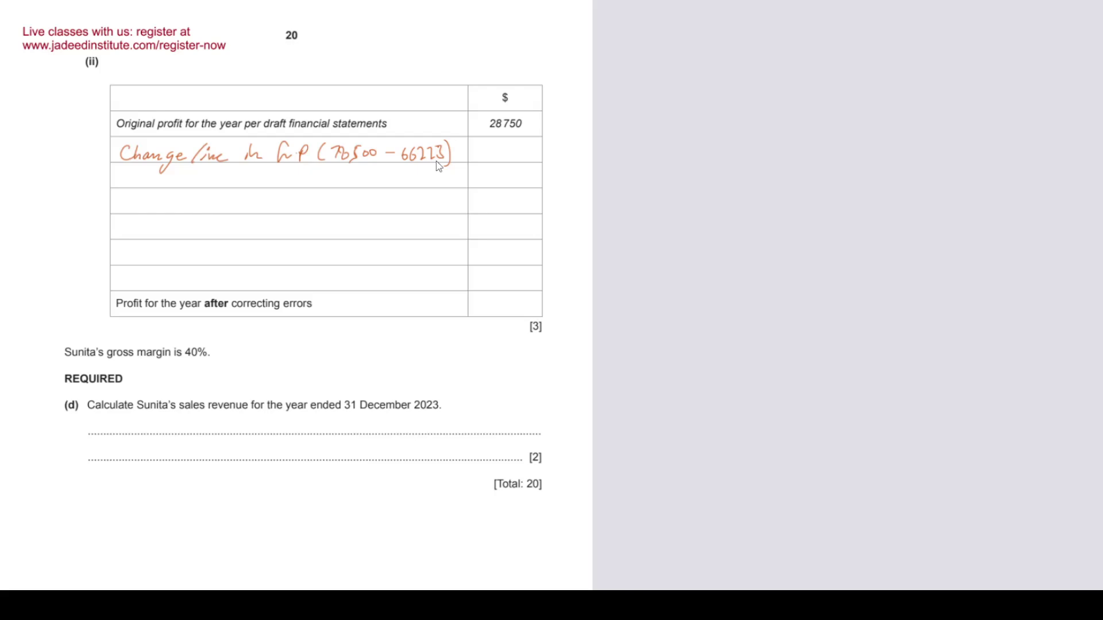
{"action": "mouse_move", "coordinate": [497, 150]}
{"action": "left_mouse_down"}
{"action": "mouse_move", "coordinate": [496, 160]}
{"action": "mouse_move", "coordinate": [530, 161]}
{"action": "left_mouse_up"}
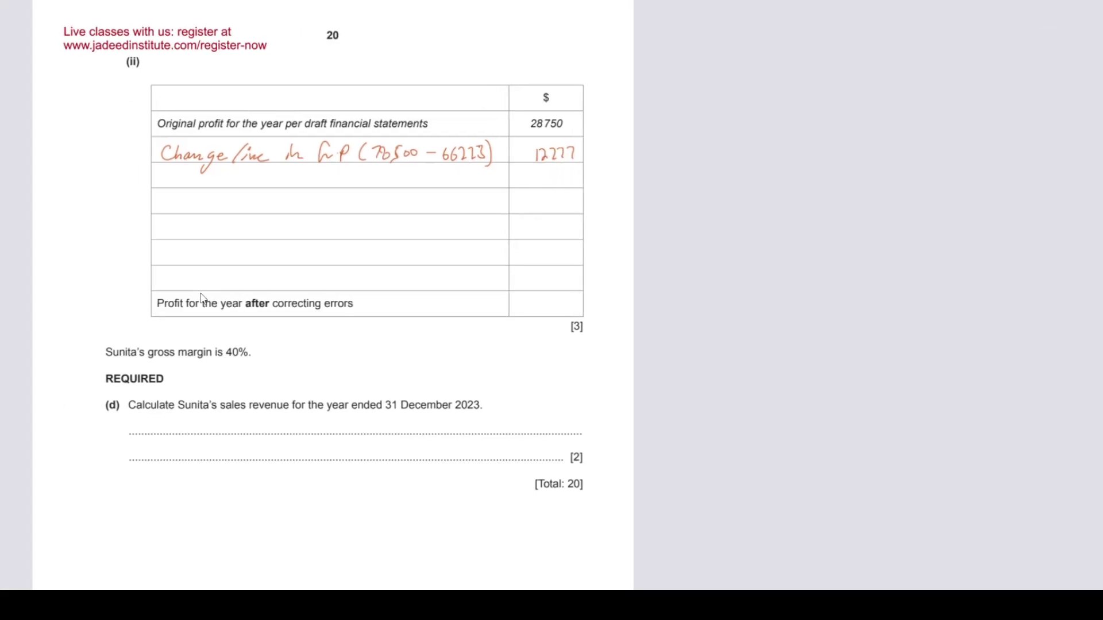
{"action": "scroll", "coordinate": [201, 298], "scroll_direction": "left", "scroll_amount": 10}
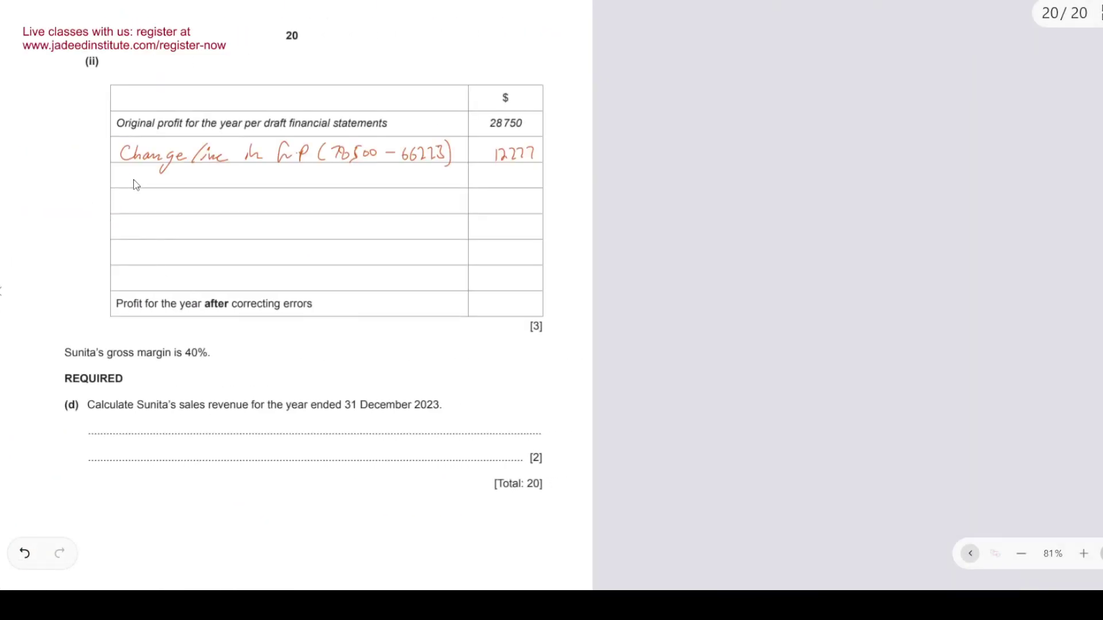
- Label the next row 'Error 6' and undo the total written in the wrong row
{"action": "mouse_move", "coordinate": [134, 173]}
{"action": "left_mouse_down"}
{"action": "mouse_move", "coordinate": [139, 182]}
{"action": "mouse_move", "coordinate": [192, 183]}
{"action": "left_mouse_up"}
{"action": "left_click_drag", "start_coordinate": [207, 175], "coordinate": [208, 184]}
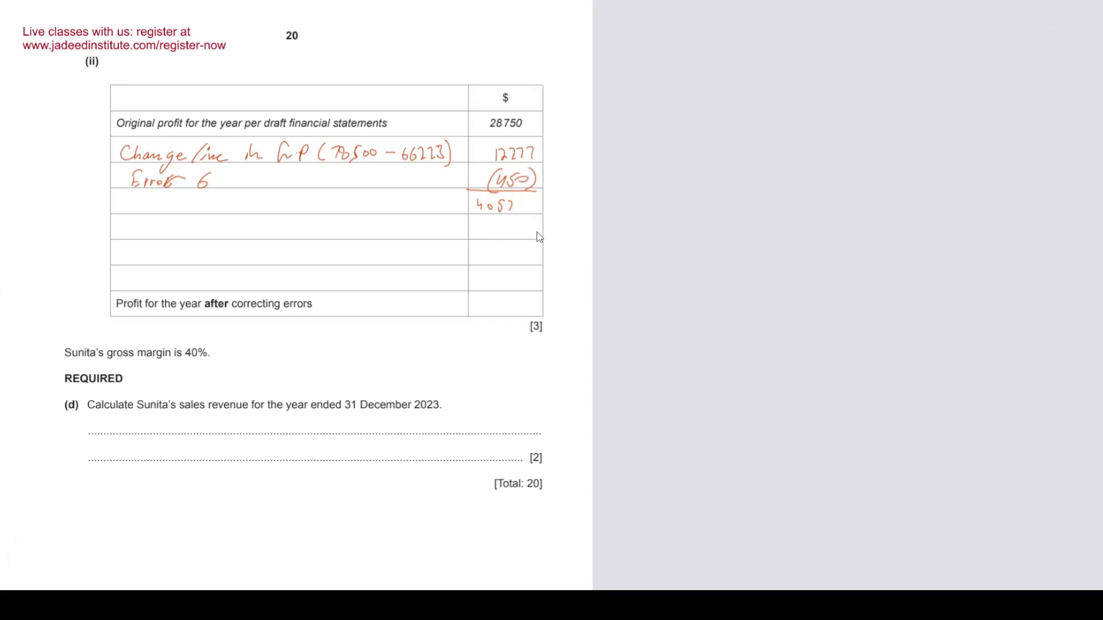
{"action": "key", "text": "ctrl+z"}
{"action": "key", "text": "ctrl+z"}
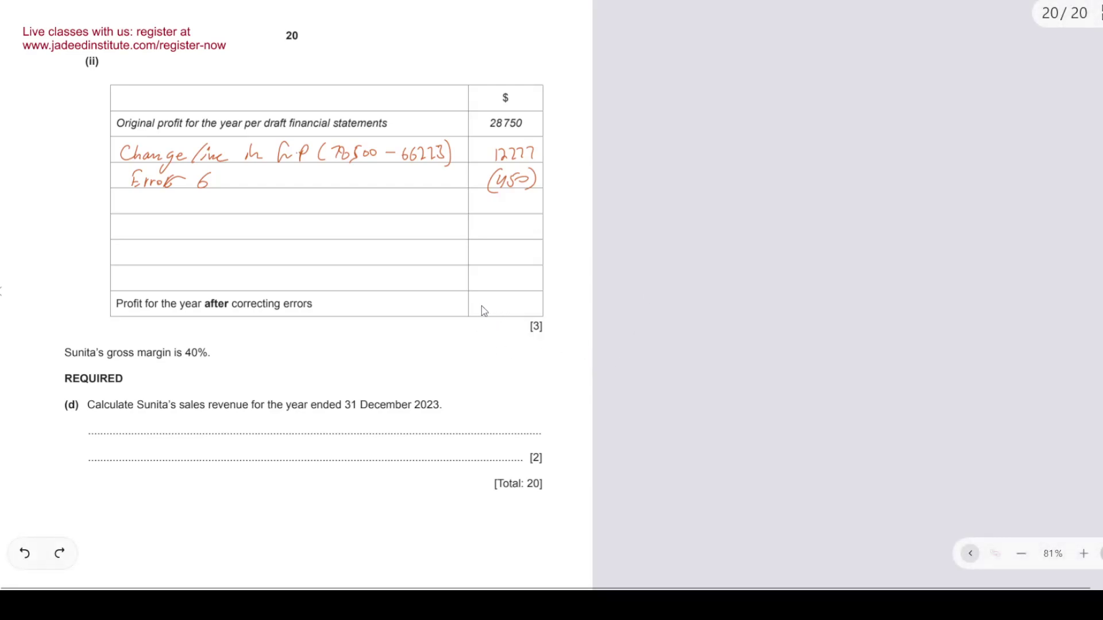
- Write 40577 as the corrected profit and underline the 40% gross margin in part (d)
{"action": "mouse_move", "coordinate": [480, 299]}
{"action": "left_mouse_down"}
{"action": "mouse_move", "coordinate": [483, 314]}
{"action": "mouse_move", "coordinate": [493, 303]}
{"action": "left_mouse_up"}
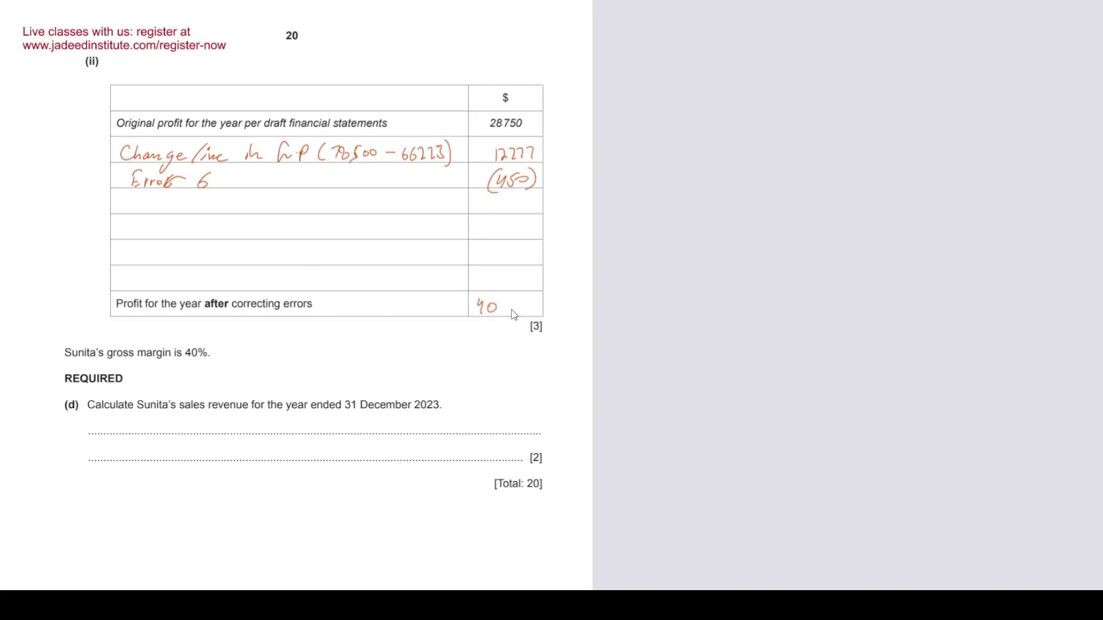
{"action": "mouse_move", "coordinate": [507, 300]}
{"action": "left_mouse_down"}
{"action": "mouse_move", "coordinate": [511, 314]}
{"action": "mouse_move", "coordinate": [526, 315]}
{"action": "left_mouse_up"}
{"action": "left_click_drag", "start_coordinate": [95, 363], "coordinate": [198, 360]}
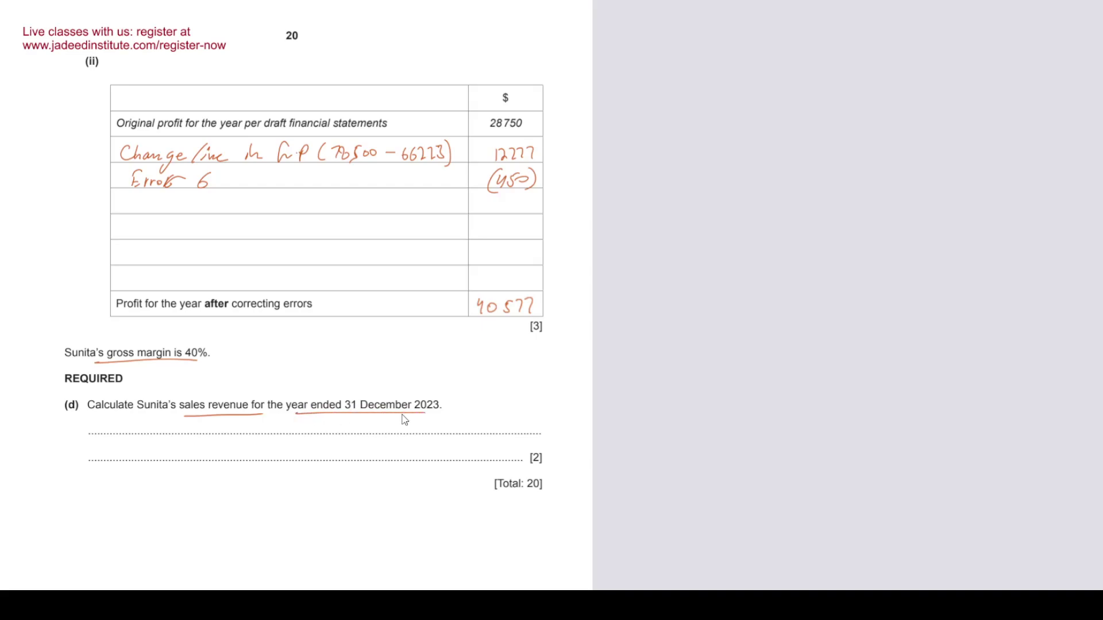
- Write the S.R, Cost and G.P labels with total lines below part (d)
{"action": "scroll", "coordinate": [405, 420], "scroll_direction": "down", "scroll_amount": 3}
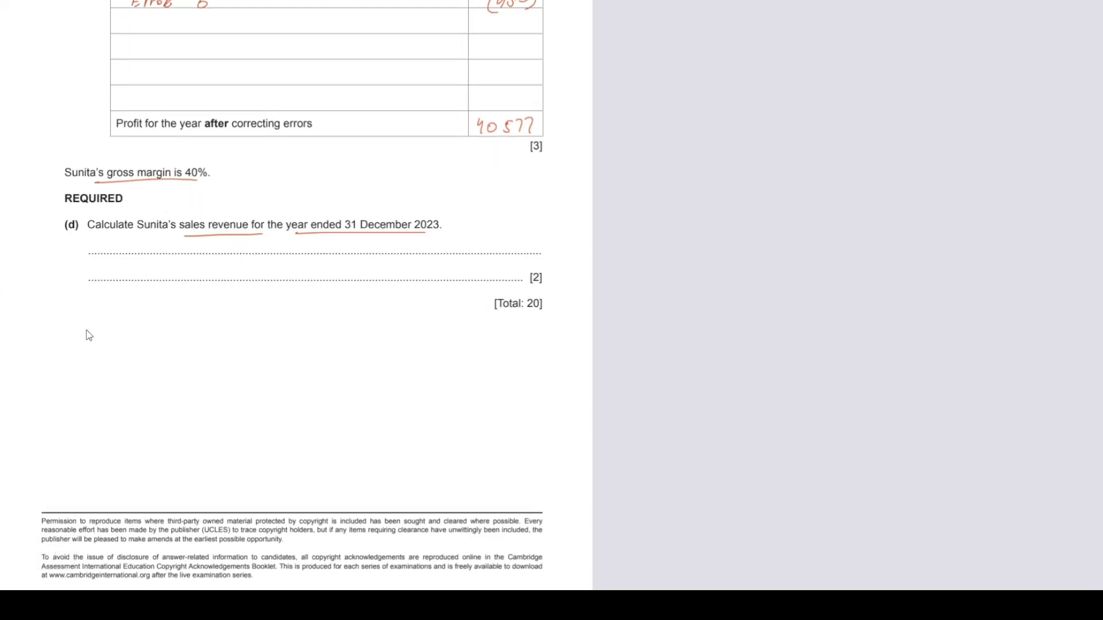
{"action": "left_click_drag", "start_coordinate": [94, 322], "coordinate": [80, 336]}
{"action": "mouse_move", "coordinate": [109, 338]}
{"action": "left_mouse_down"}
{"action": "mouse_move", "coordinate": [110, 327]}
{"action": "mouse_move", "coordinate": [118, 338]}
{"action": "mouse_move", "coordinate": [86, 367]}
{"action": "mouse_move", "coordinate": [104, 368]}
{"action": "left_mouse_up"}
{"action": "left_click", "coordinate": [105, 332]}
{"action": "mouse_move", "coordinate": [99, 362]}
{"action": "left_mouse_down"}
{"action": "mouse_move", "coordinate": [111, 361]}
{"action": "mouse_move", "coordinate": [77, 402]}
{"action": "mouse_move", "coordinate": [88, 396]}
{"action": "left_mouse_up"}
{"action": "mouse_move", "coordinate": [95, 388]}
{"action": "left_mouse_down"}
{"action": "mouse_move", "coordinate": [103, 398]}
{"action": "mouse_move", "coordinate": [175, 382]}
{"action": "left_mouse_up"}
{"action": "left_click_drag", "start_coordinate": [121, 410], "coordinate": [173, 406]}
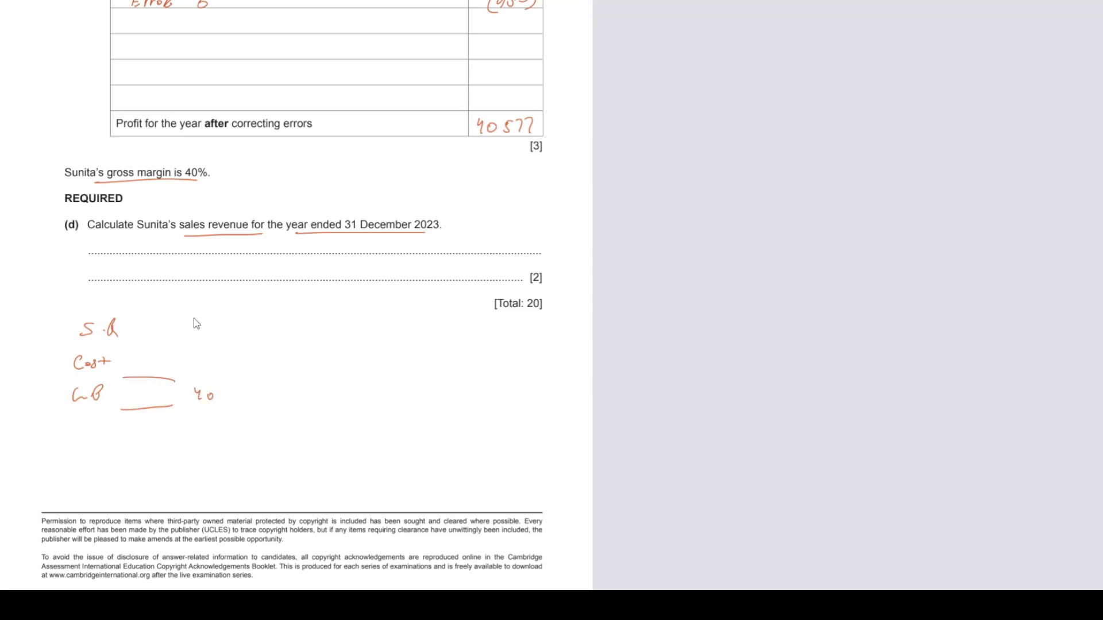
- Enter 100 for sales revenue and 60 for cost, then check the 78500 gross profit figure
{"action": "left_click_drag", "start_coordinate": [205, 327], "coordinate": [211, 325]}
{"action": "left_click_drag", "start_coordinate": [214, 324], "coordinate": [221, 325]}
{"action": "left_click_drag", "start_coordinate": [199, 363], "coordinate": [197, 360]}
{"action": "left_click_drag", "start_coordinate": [211, 359], "coordinate": [212, 359]}
{"action": "scroll", "coordinate": [144, 381], "scroll_direction": "left", "scroll_amount": 10}
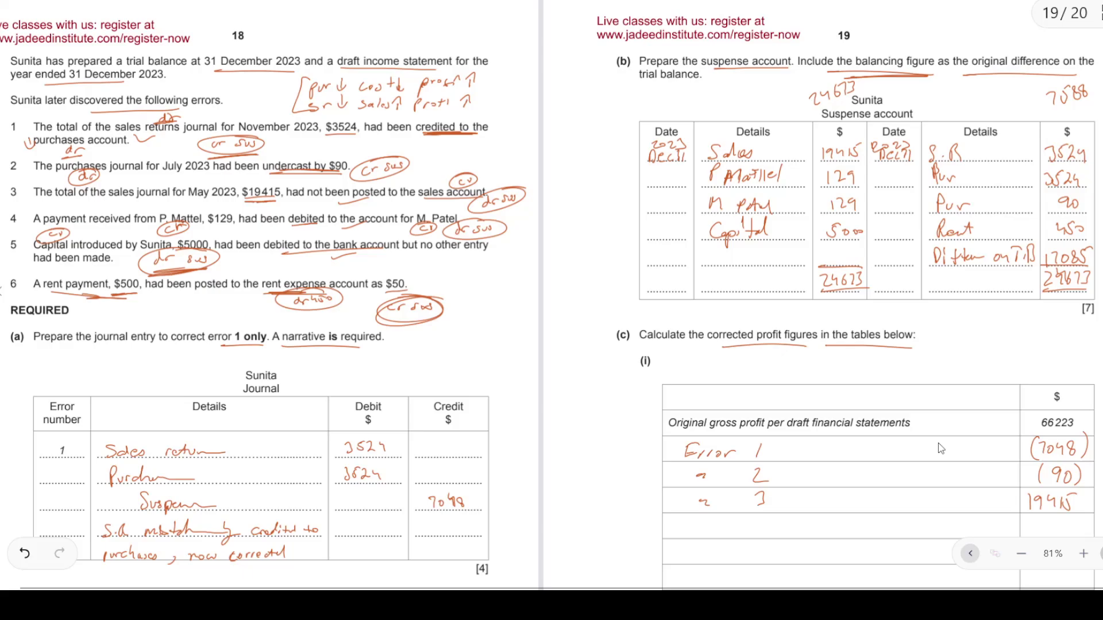
{"action": "scroll", "coordinate": [941, 449], "scroll_direction": "right", "scroll_amount": 3}
{"action": "key", "text": "ctrl+minus"}
{"action": "scroll", "coordinate": [941, 449], "scroll_direction": "down", "scroll_amount": 5}
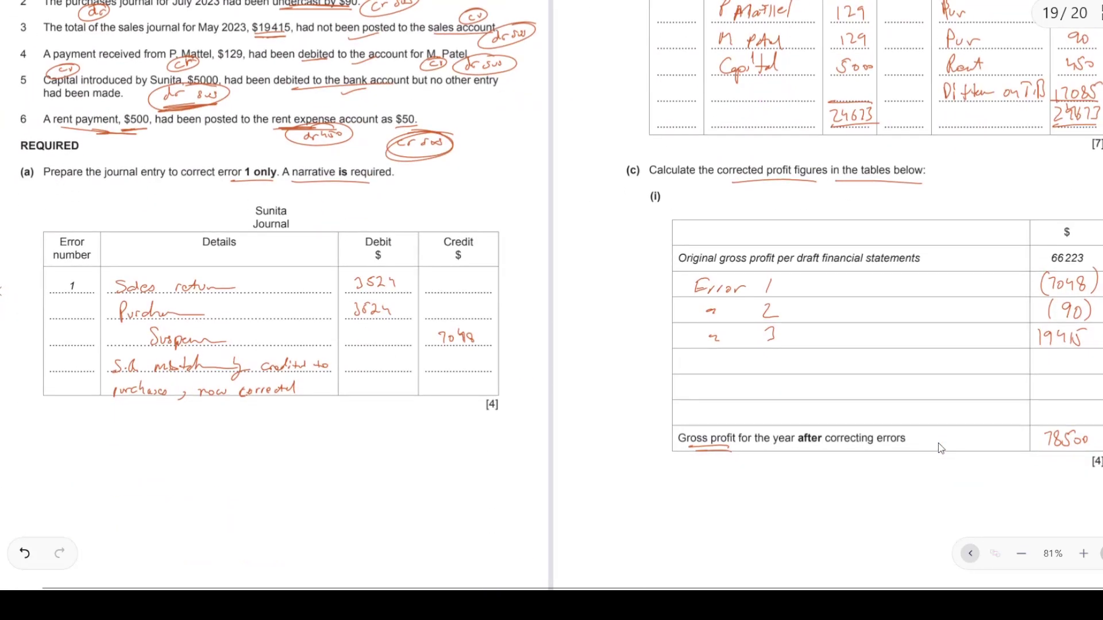
{"action": "key", "text": "ctrl+plus"}
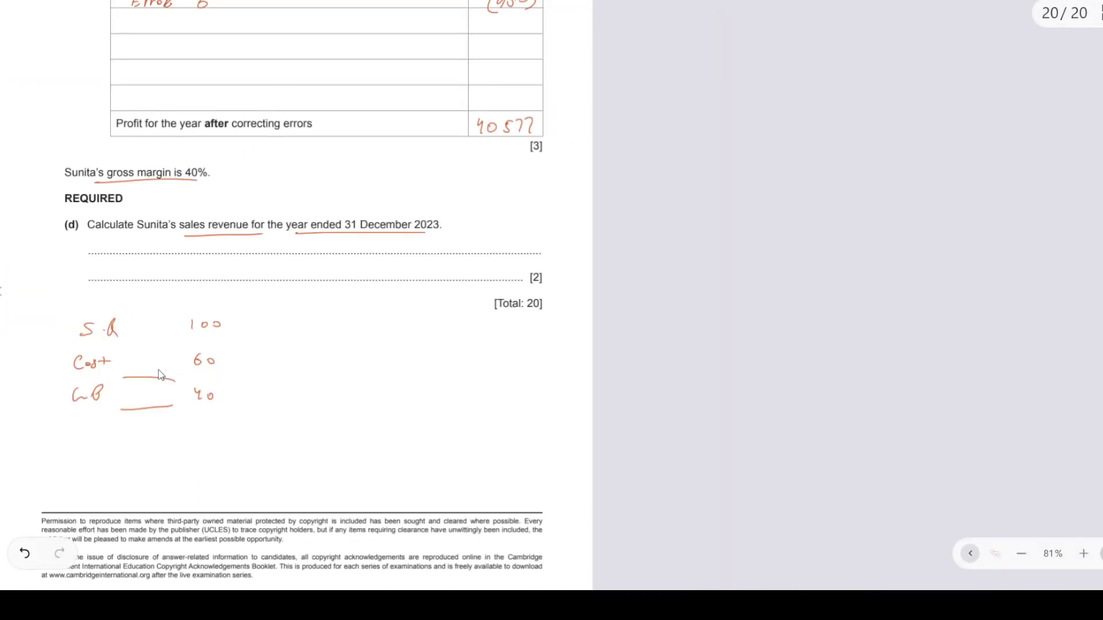